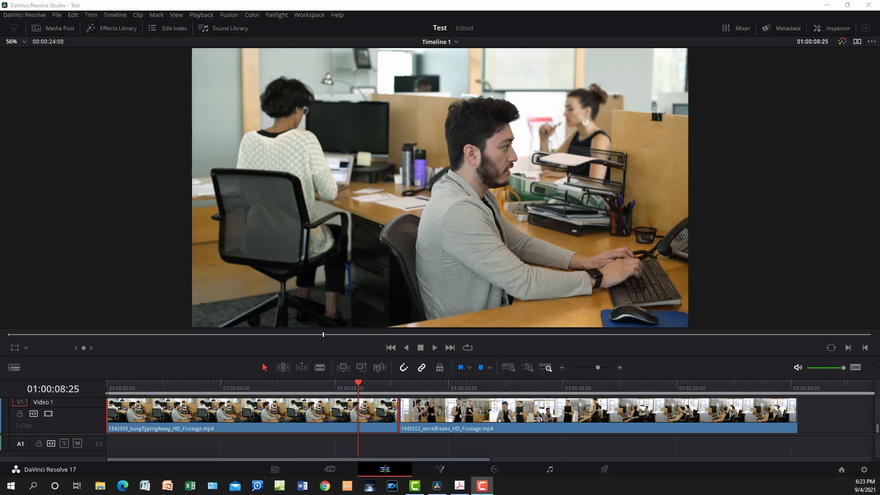
Play the timeline from before the cut to preview the change between the two clips
click(322, 384)
key(space)
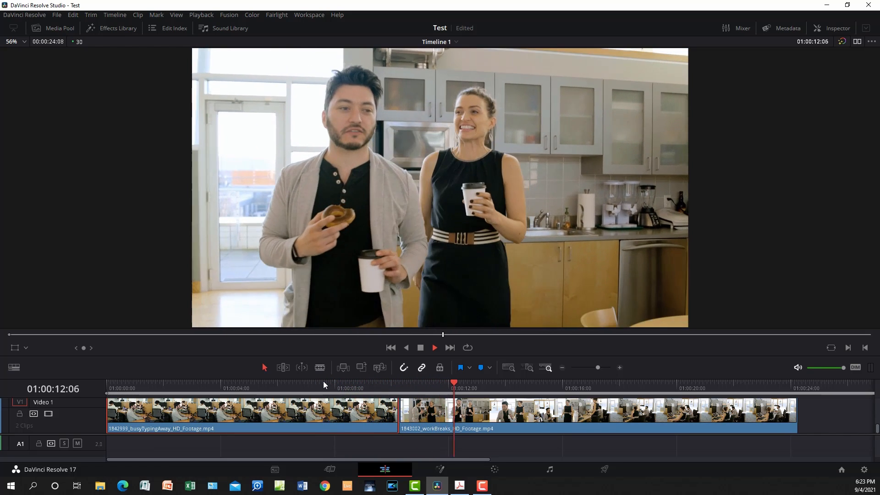
key(space)
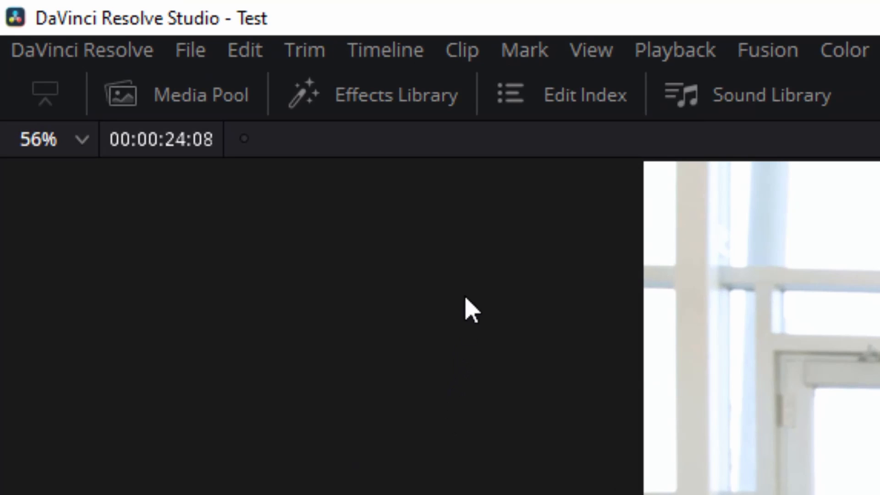
Show the Video Transitions category from the Effects Library's Toolbox
click(436, 105)
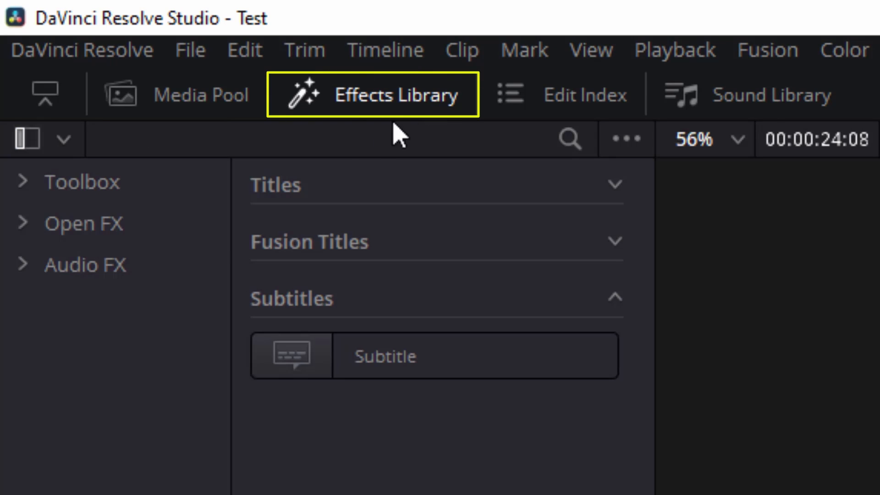
click(23, 181)
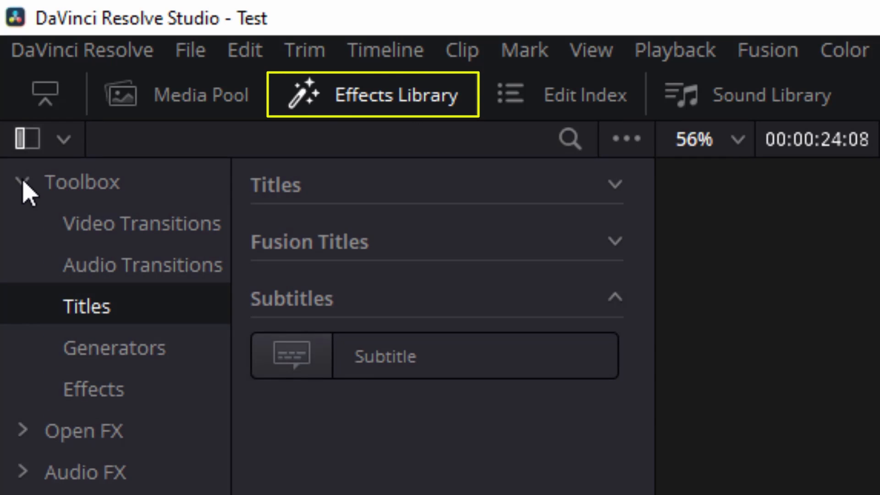
click(167, 221)
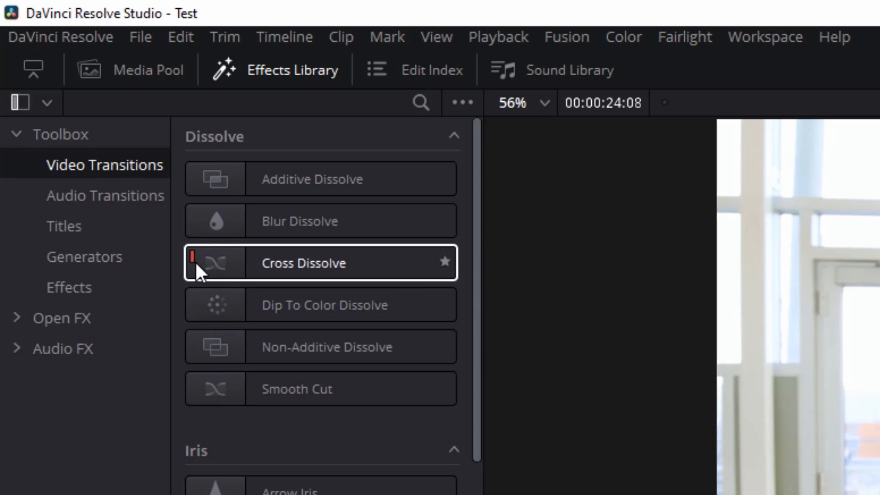
Check the options available for the Cross Dissolve and Smooth Cut transitions, including Set As Standard Transition, and dismiss them
right_click(305, 261)
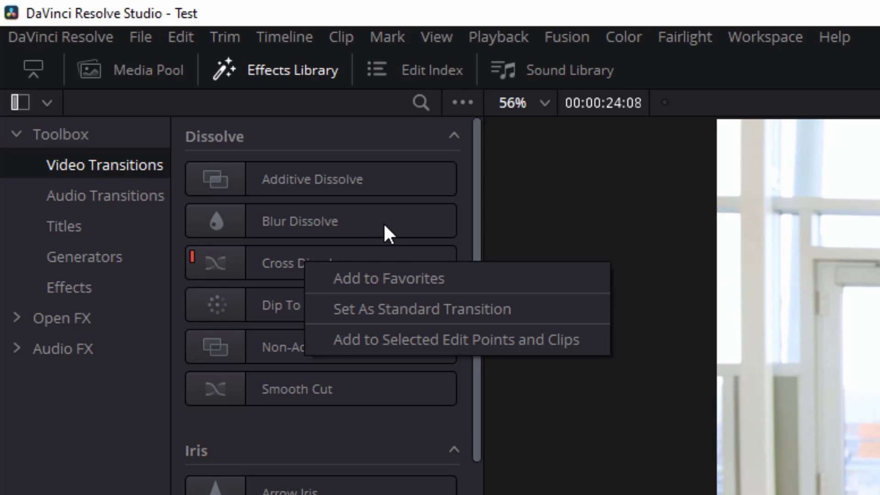
click(384, 222)
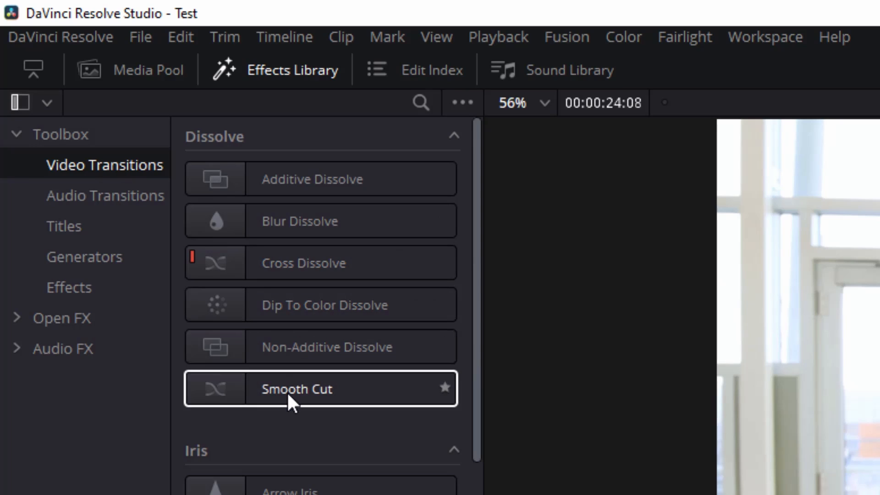
right_click(286, 394)
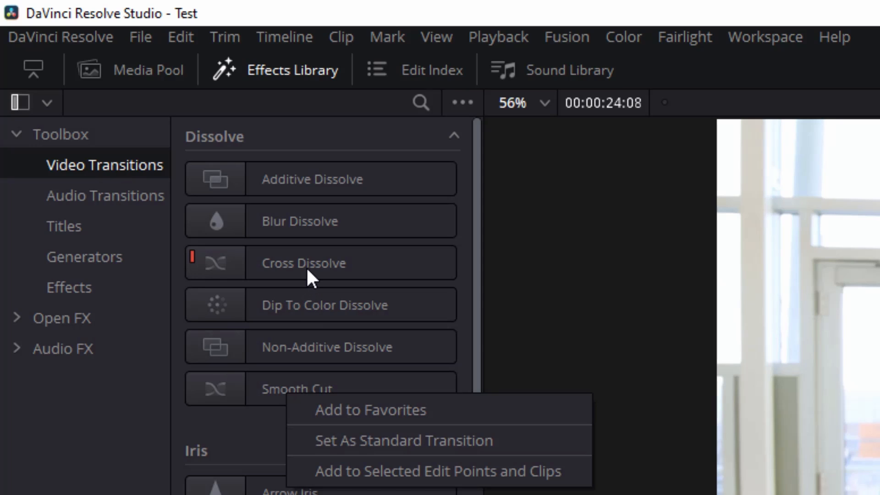
click(307, 265)
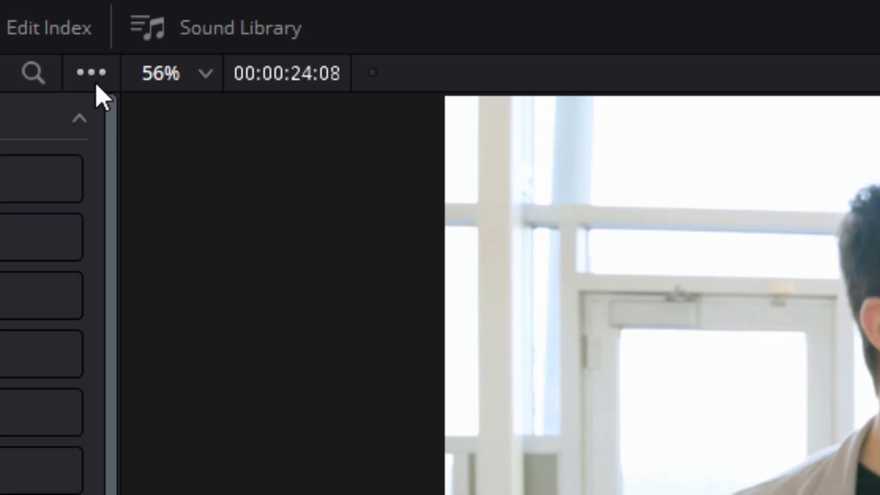
Turn on Hover Scrub Preview for the Effects Library
click(94, 83)
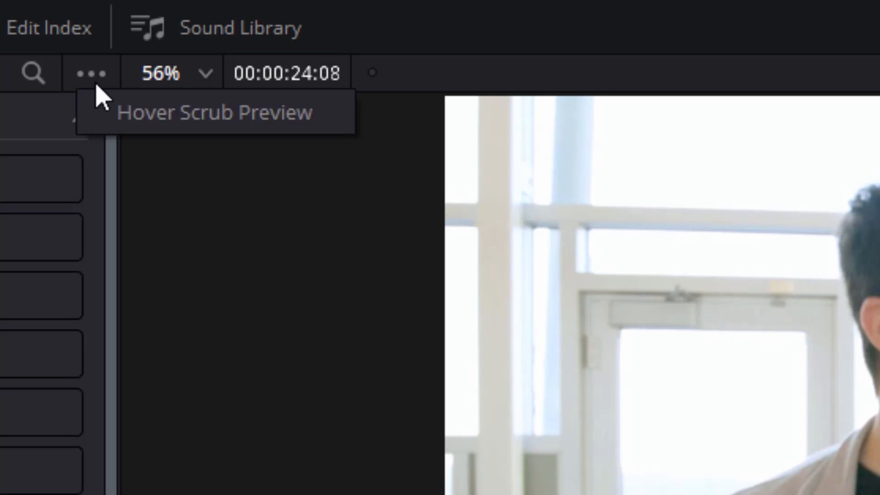
click(224, 112)
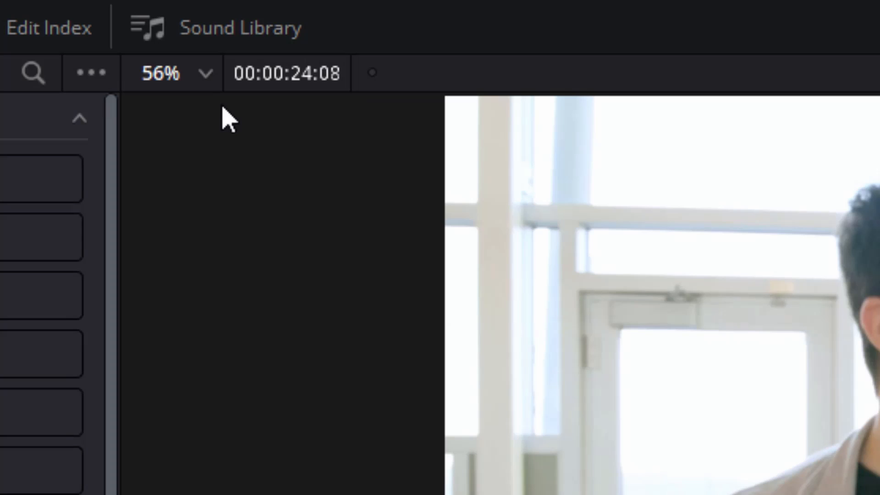
click(92, 74)
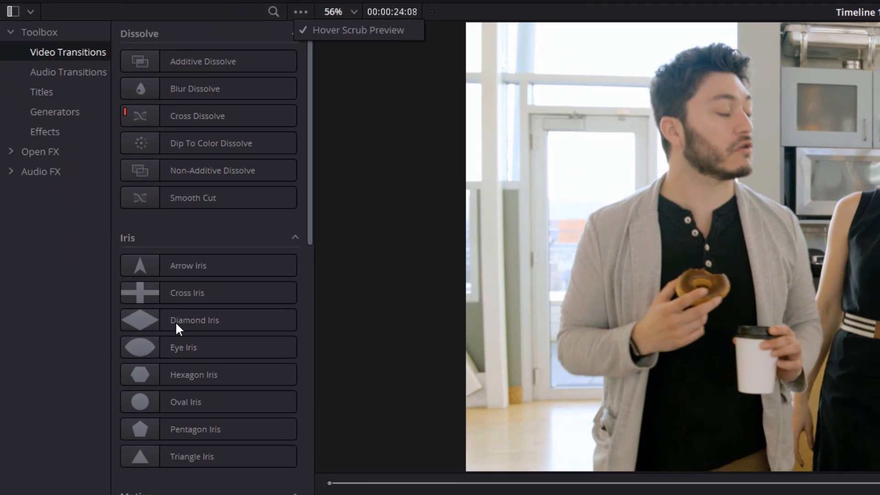
click(175, 321)
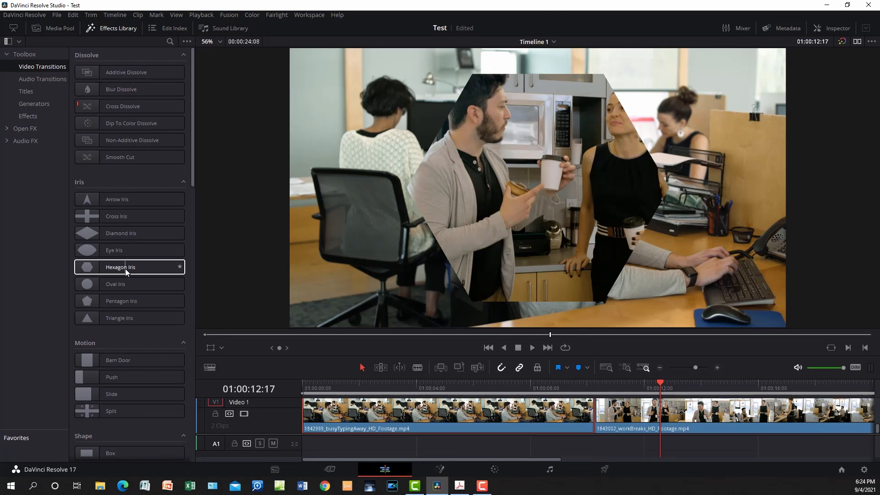
Try to apply the Hexagon Iris transition at the start of the second clip and play through the cut
click(125, 269)
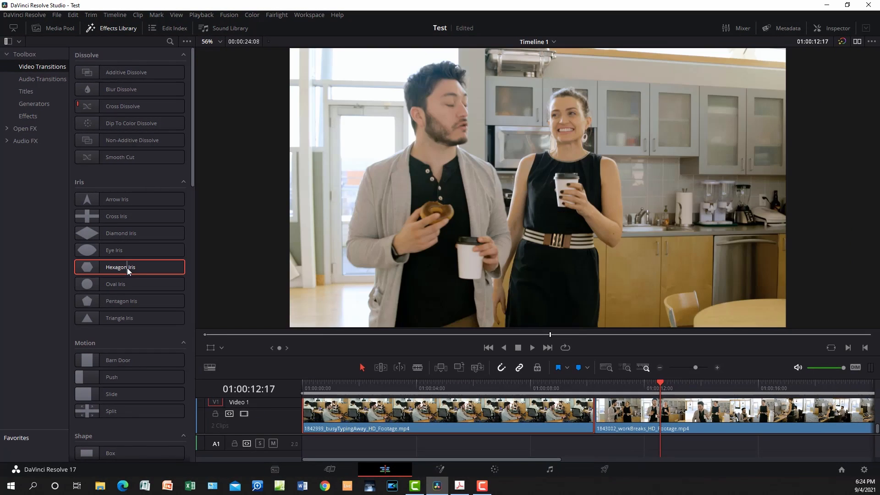
drag(145, 268, 608, 411)
click(566, 383)
key(space)
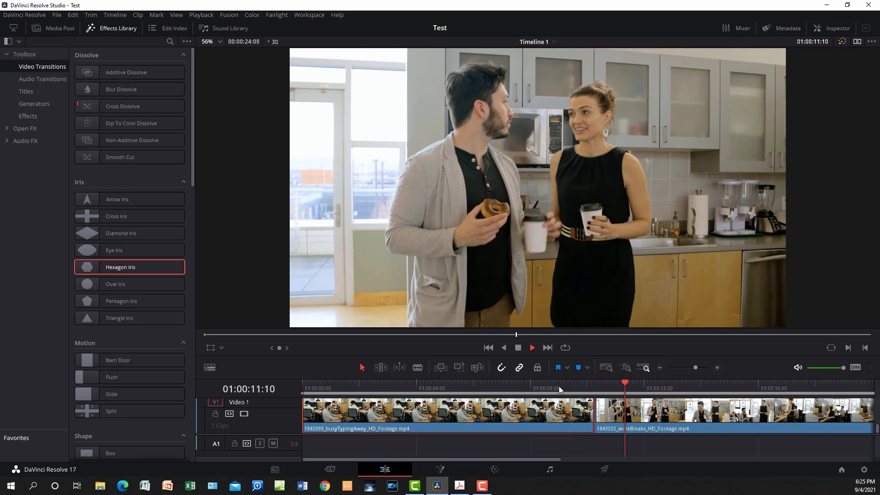
key(space)
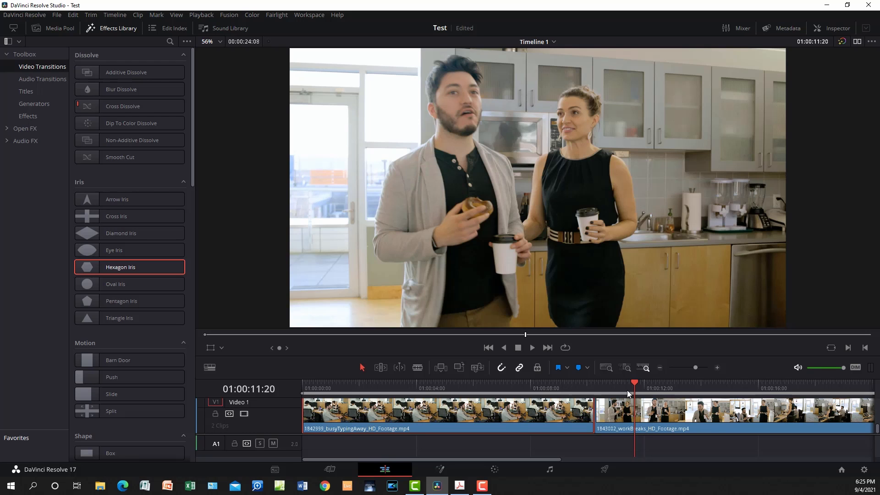
Try the standard transition on the first clip with Hexagon Iris at its end, preview it, and undo the change
drag(634, 387, 552, 388)
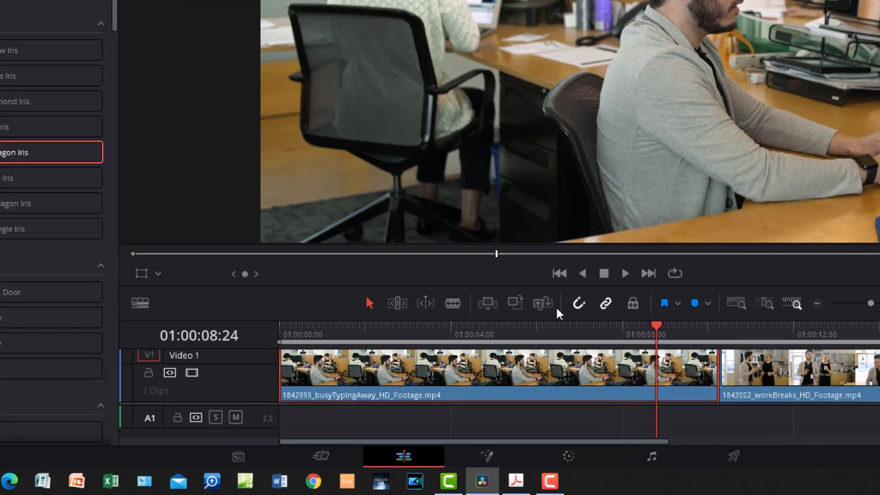
key(ctrl+t)
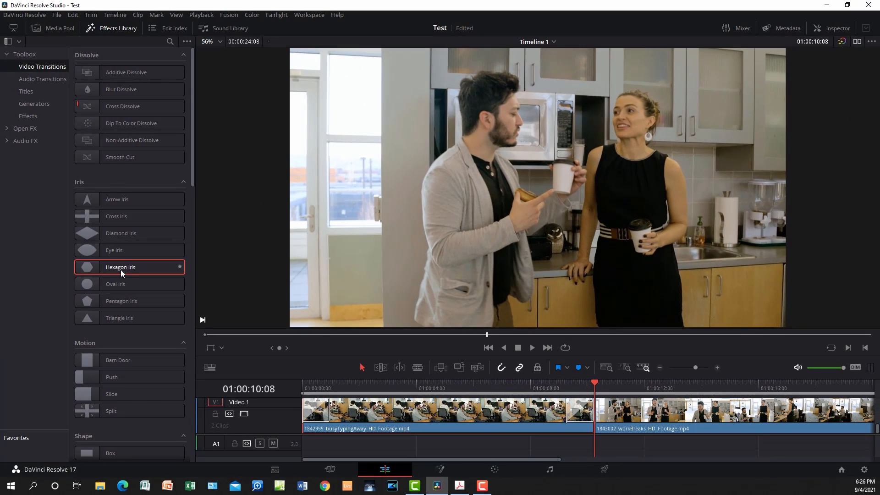
drag(120, 267, 555, 399)
key(space)
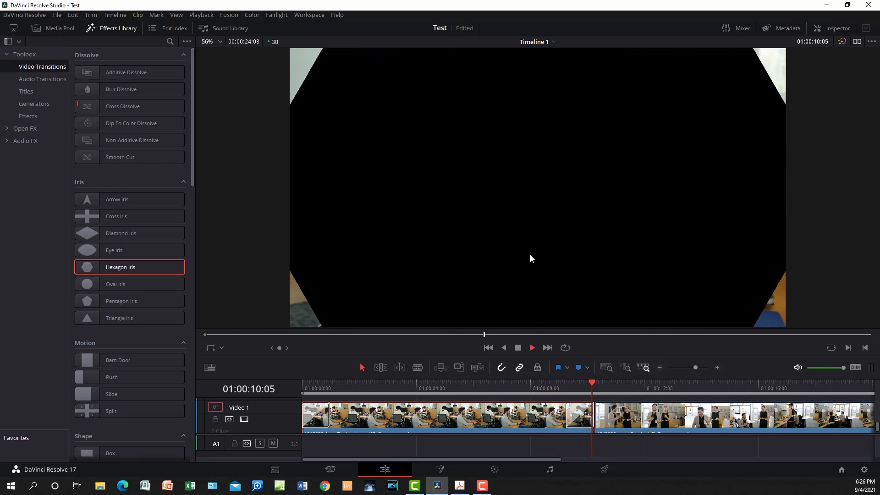
key(space)
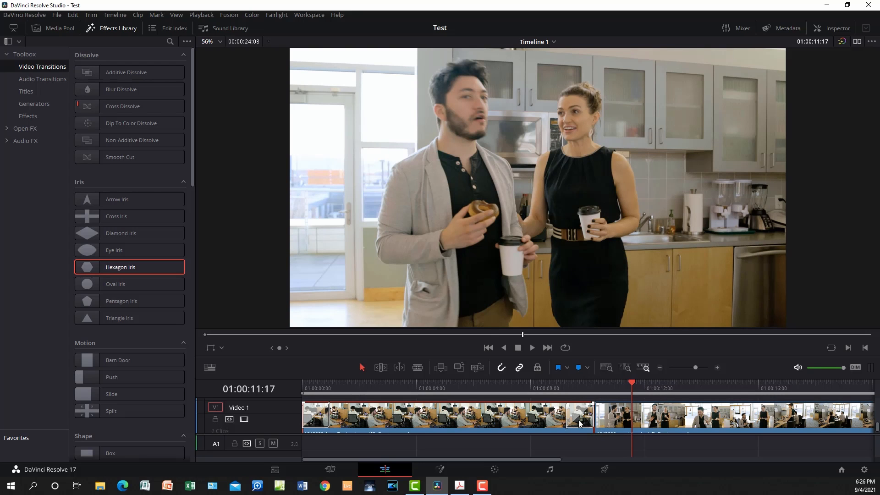
key(ctrl+z)
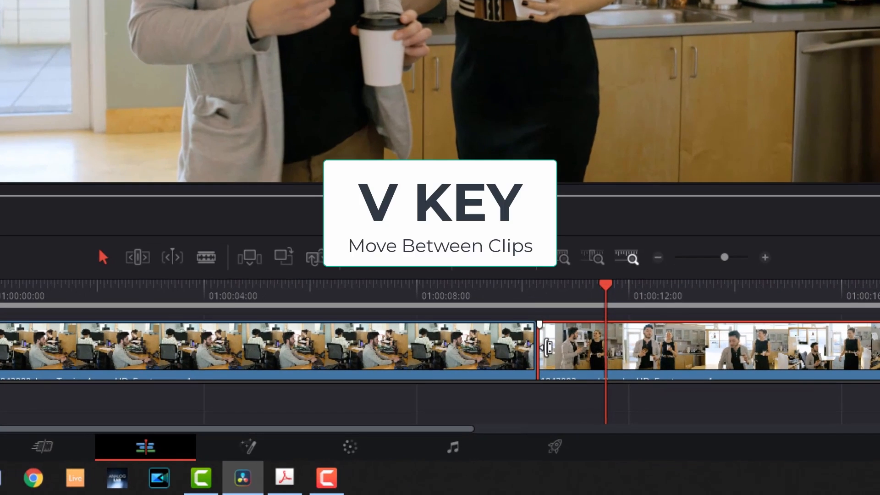
Try a 30-frame Cross Dissolve at the edit point between the two clips and delete it
key(v)
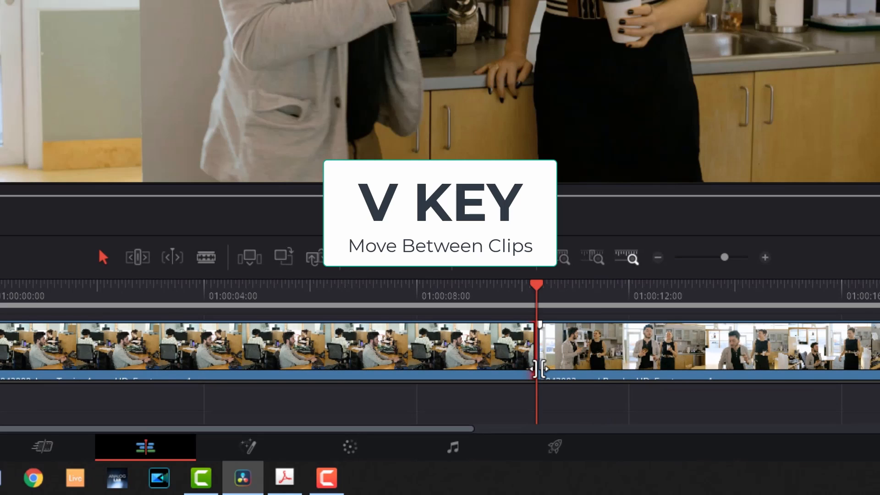
right_click(537, 364)
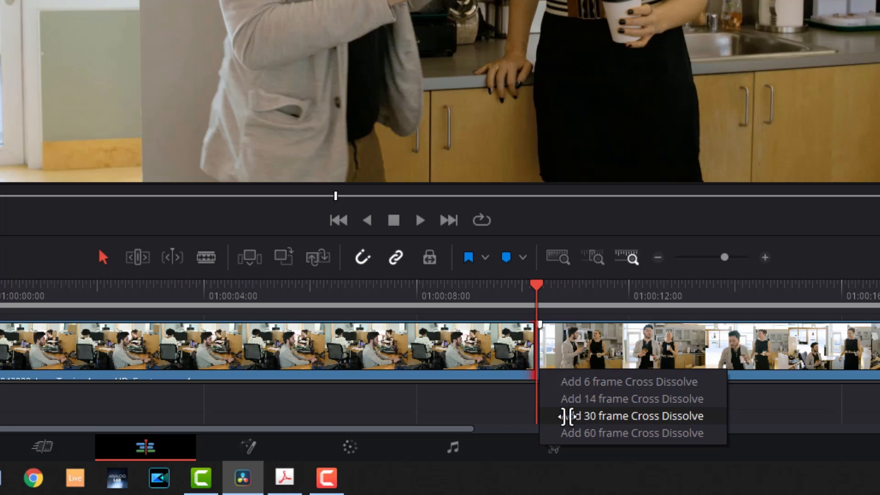
click(569, 416)
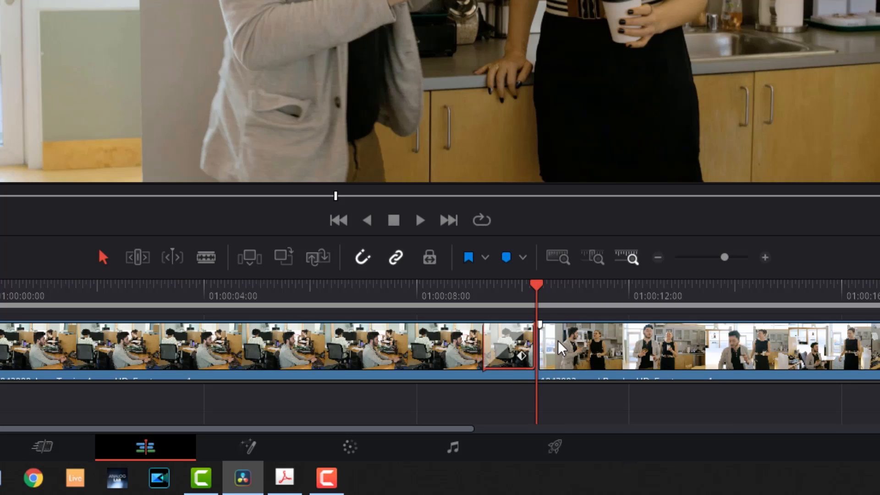
key(Delete)
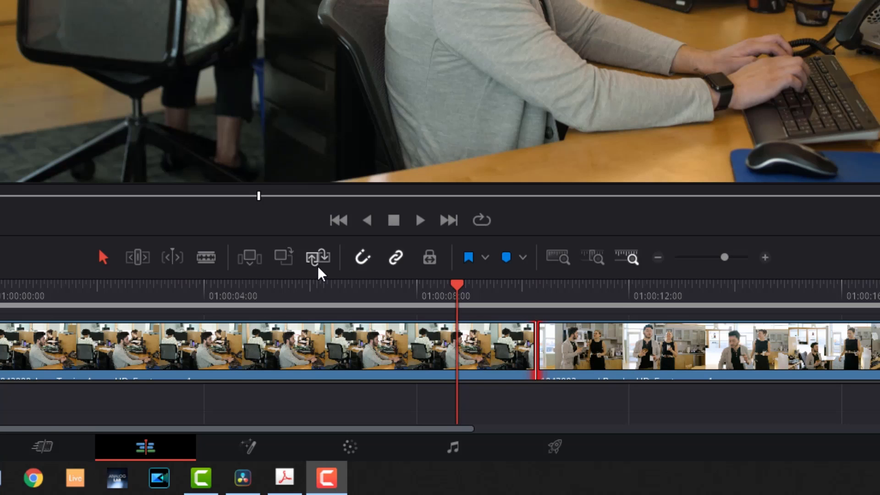
Add the standard transition at the edit point between the two clips, trimming the clips to provide the handles
click(321, 334)
key(v)
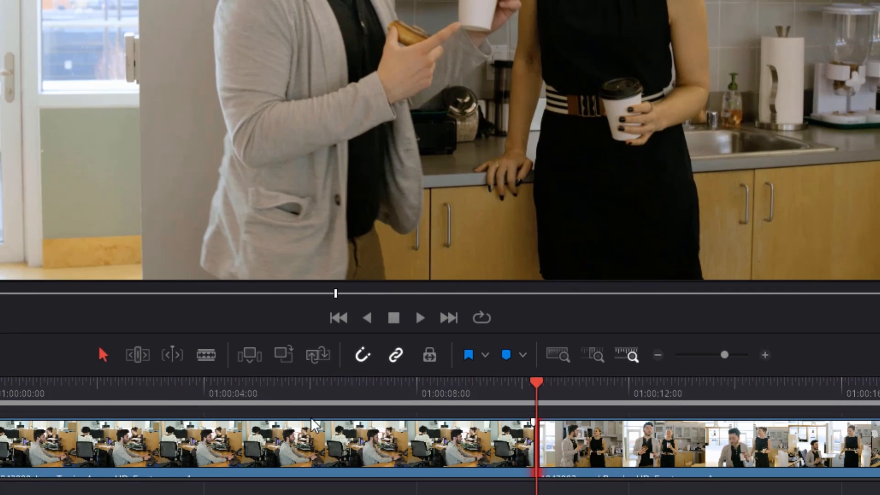
key(ctrl+t)
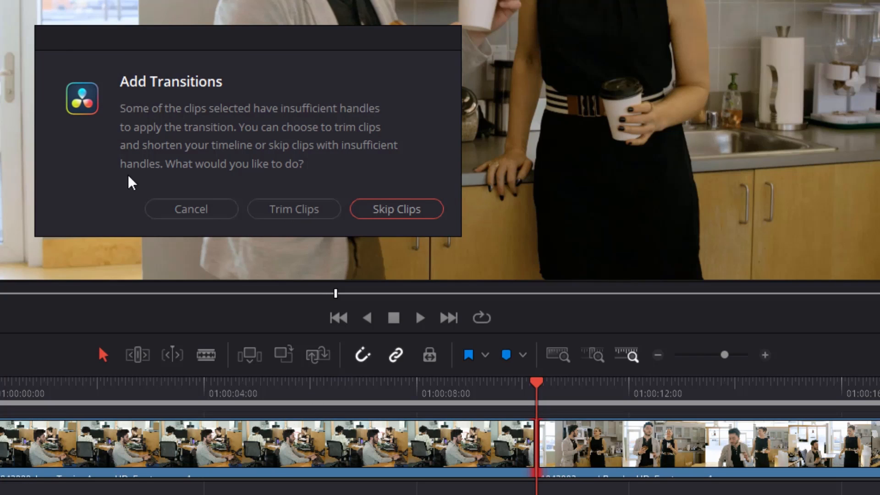
click(297, 210)
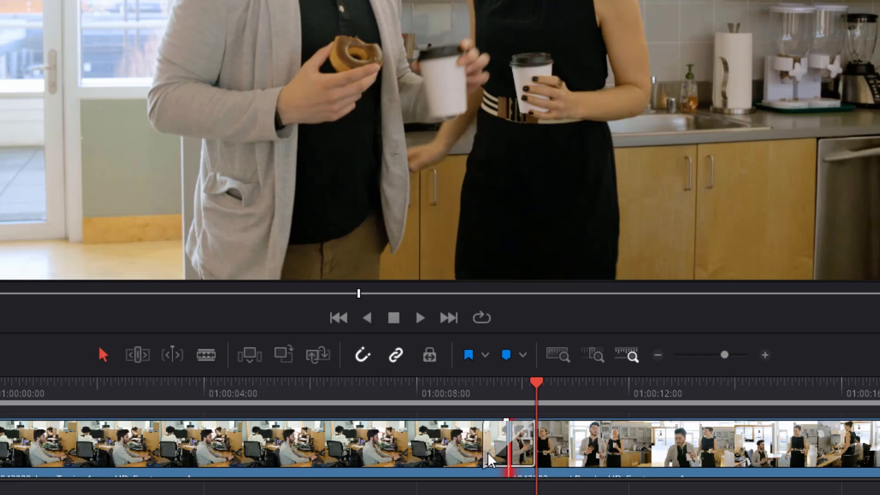
Play through the transition between the two clips and return the playhead to before it
drag(543, 392, 463, 397)
key(space)
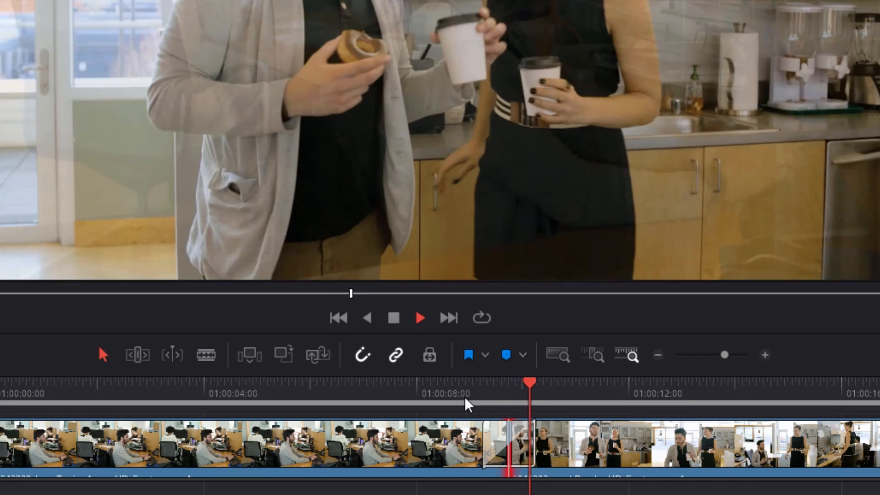
key(space)
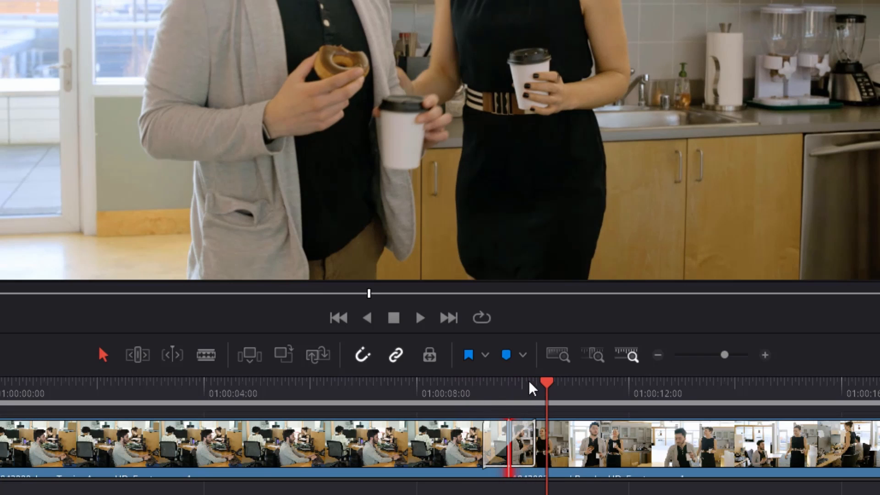
drag(549, 388, 445, 415)
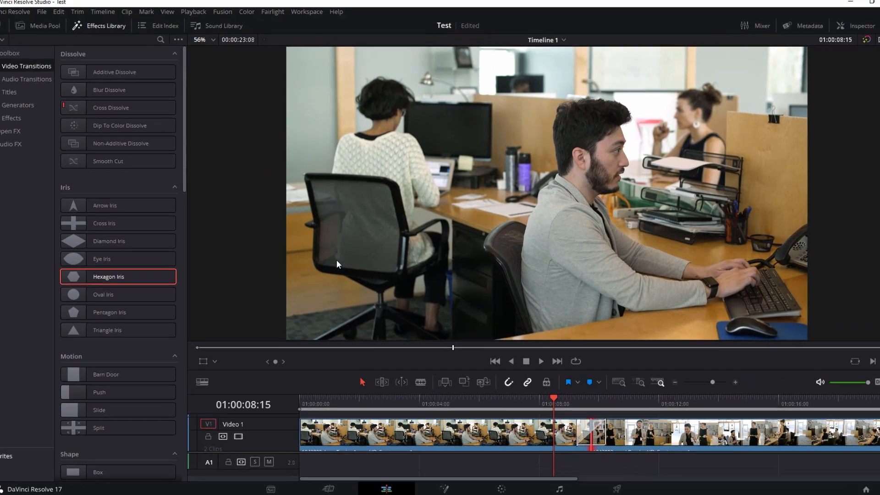
Examine the standard transition duration in the user editing preferences and close them without saving
key(ctrl+comma)
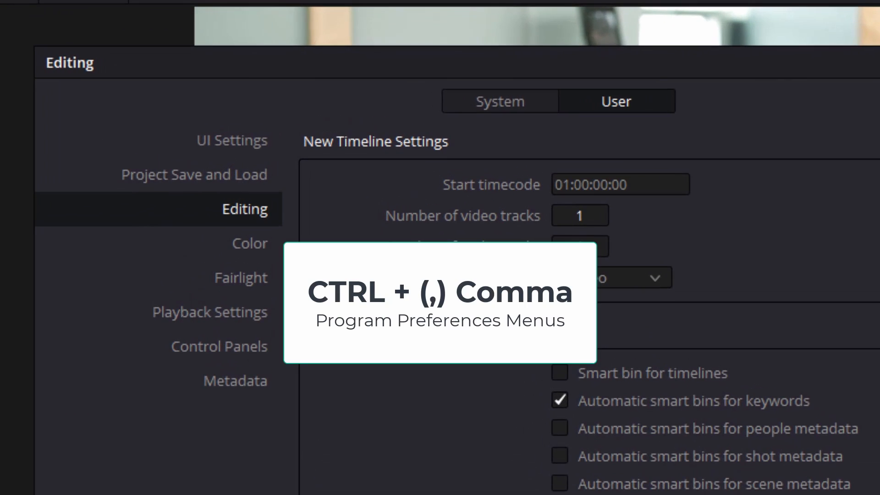
click(463, 110)
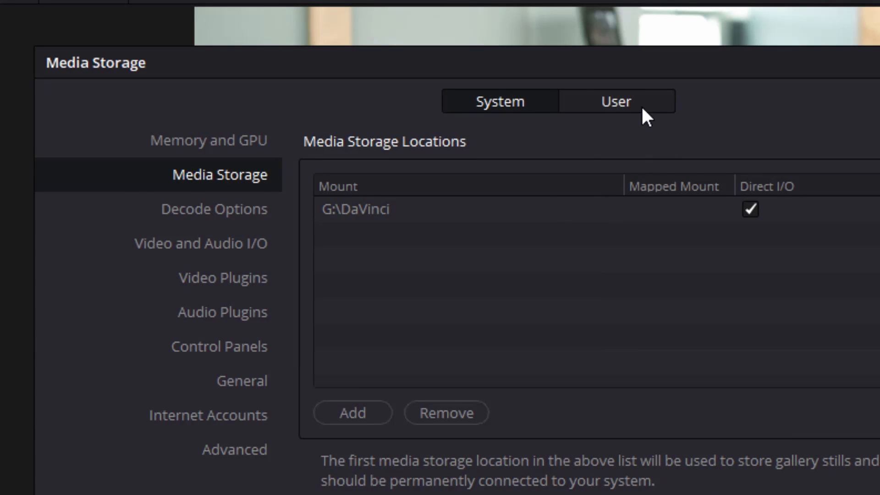
click(640, 103)
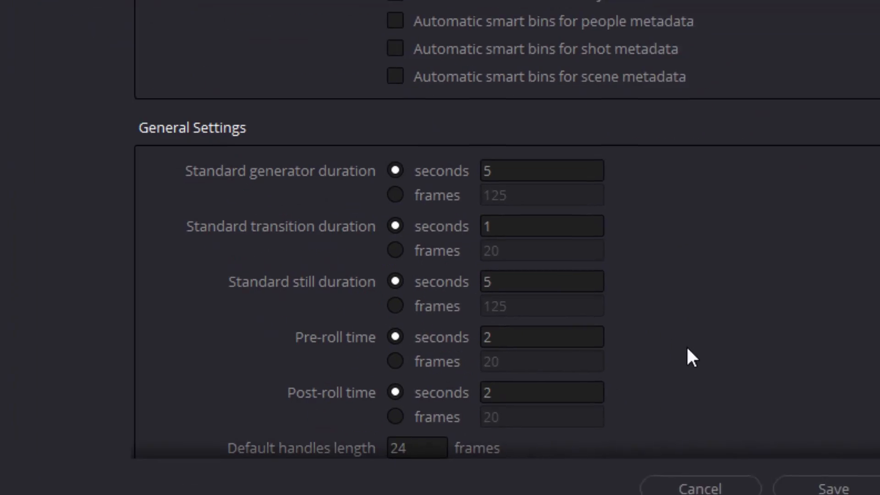
click(684, 471)
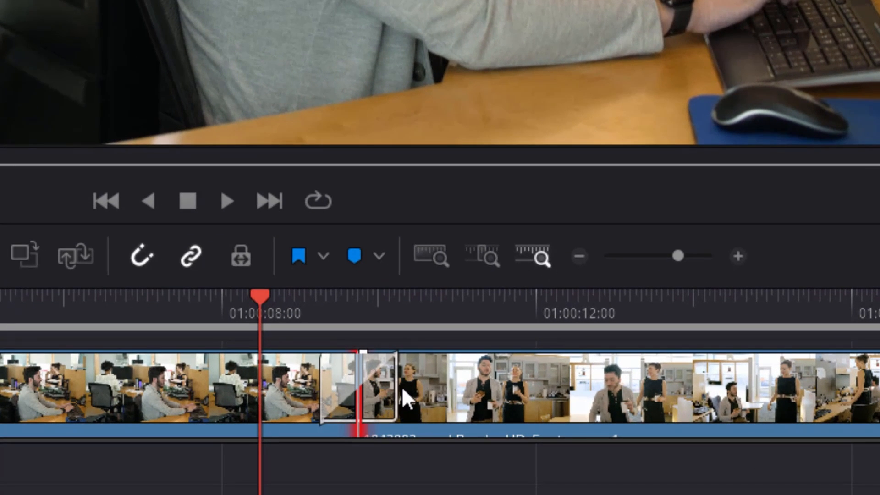
Move the second clip earlier on the timeline to increase its overlap with the first clip
drag(397, 390, 379, 401)
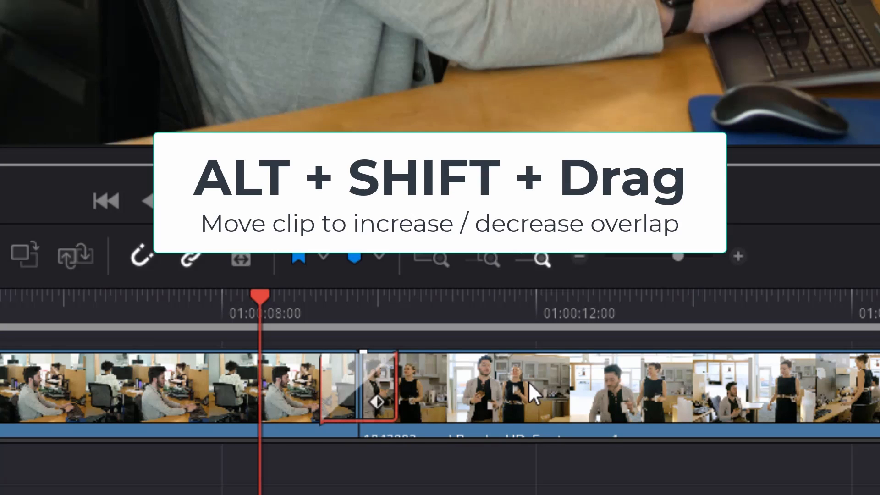
click(527, 388)
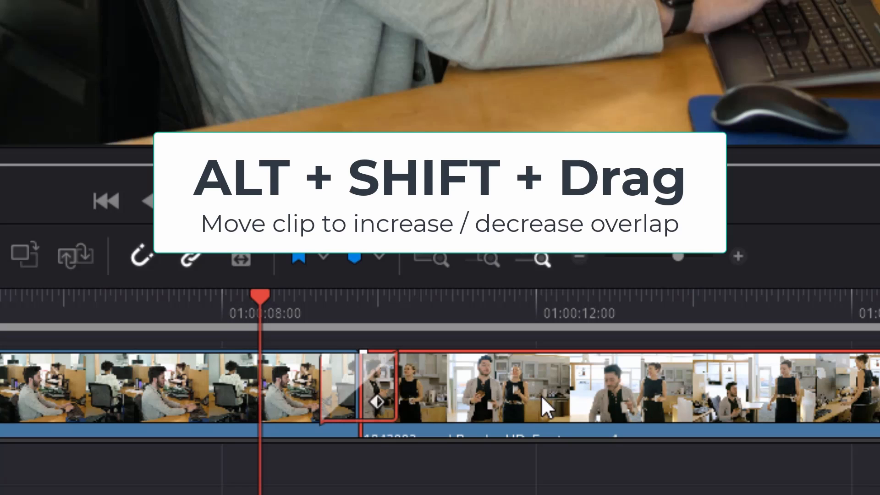
drag(587, 384, 500, 406)
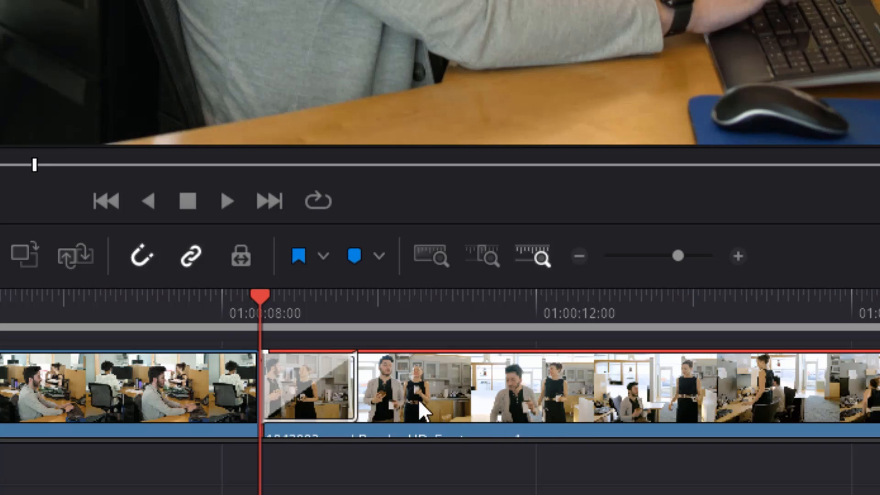
Adjust the end edge of the transition between the clips to a duration of 00:00:01:04
click(350, 382)
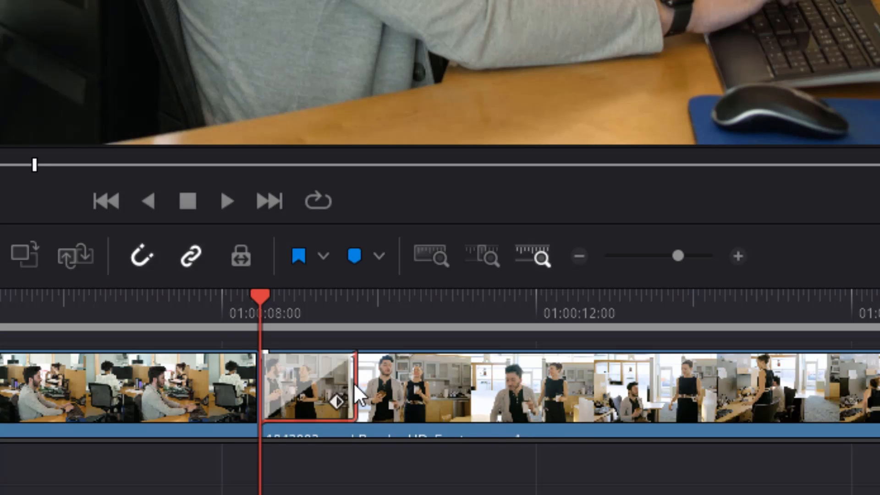
drag(355, 383, 463, 389)
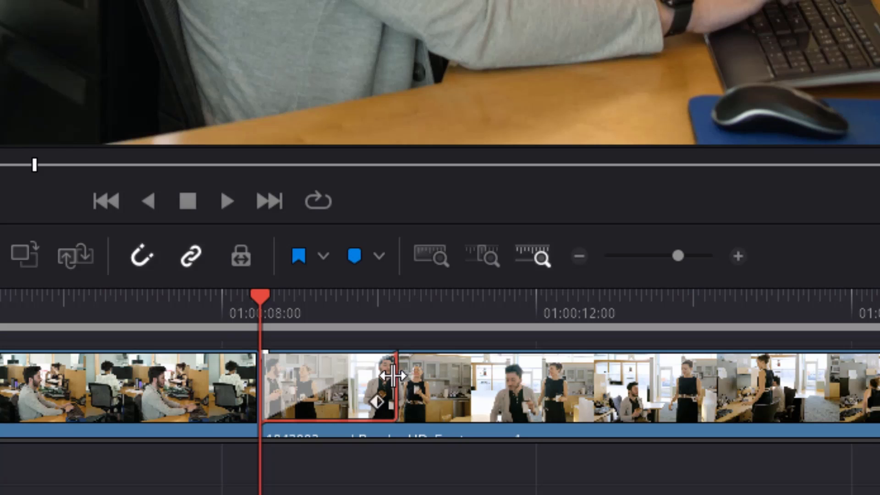
drag(395, 381, 343, 389)
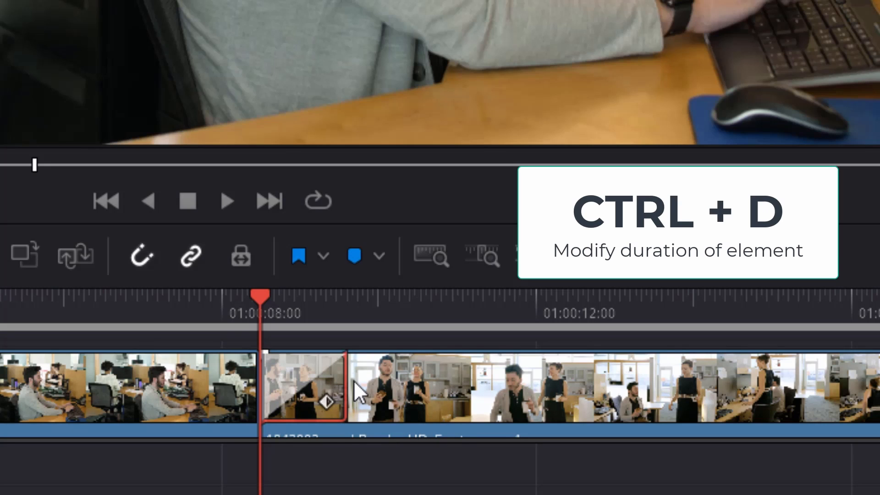
Examine the duration settings of the selected transition and close them without changing anything
key(ctrl+d)
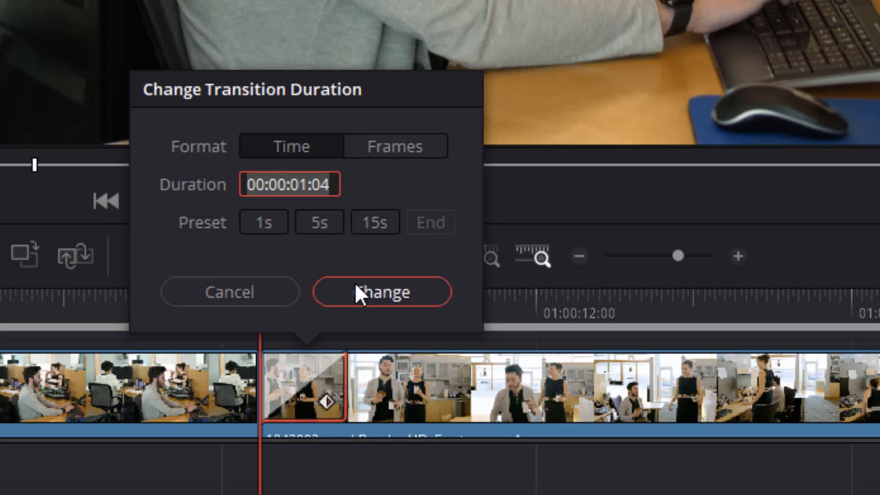
click(257, 294)
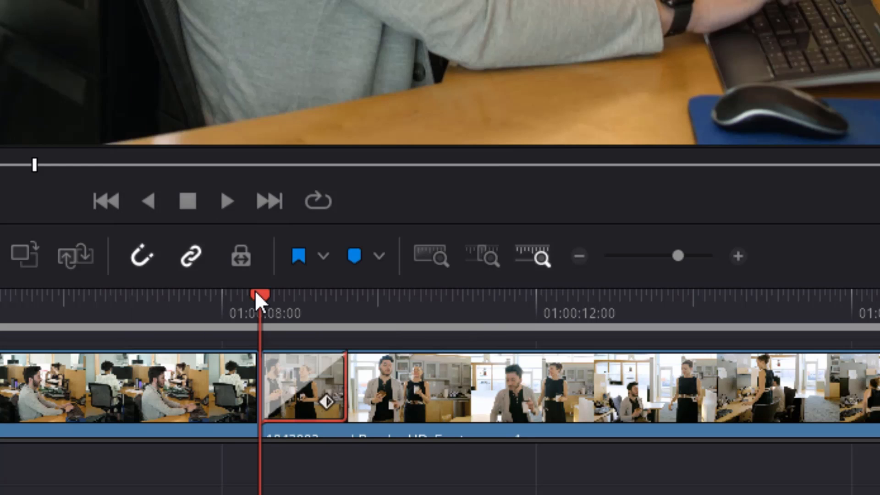
click(441, 384)
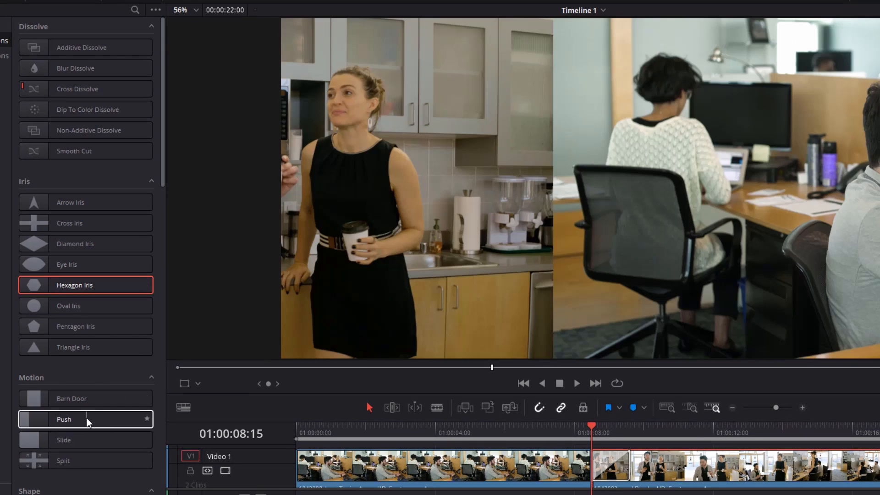
Replace the transition between the two clips with Push and play through it from before the edit point
drag(86, 418, 605, 467)
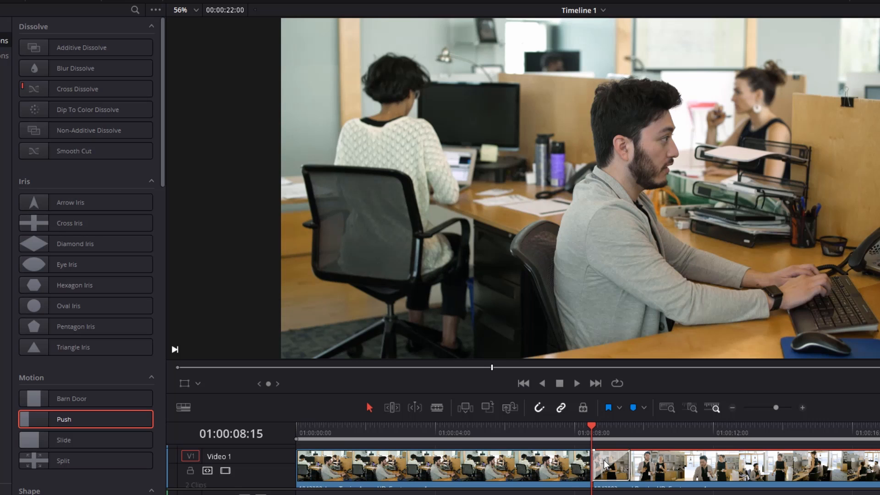
drag(589, 427, 563, 431)
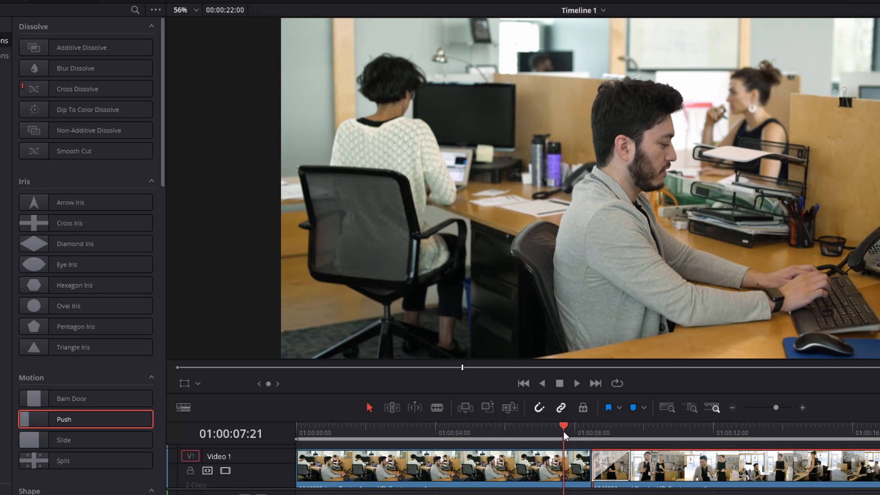
key(space)
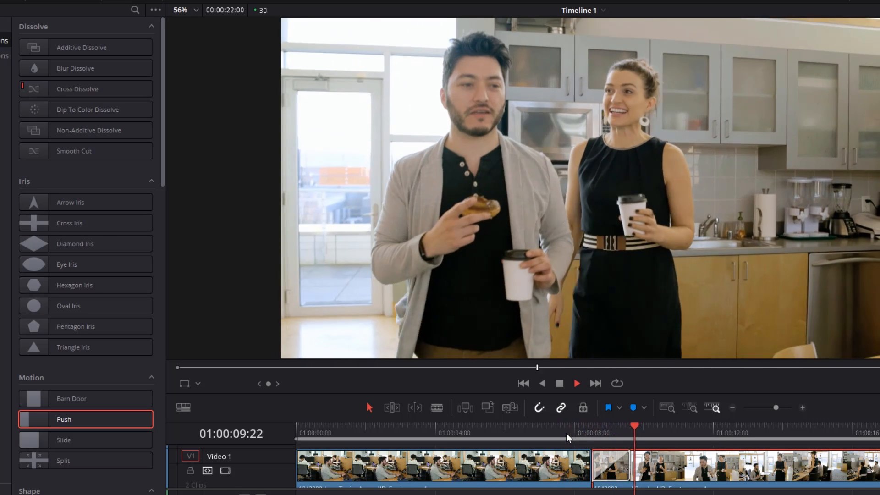
key(space)
Replace the Push transition between the two clips with Slide and play through it twice
drag(75, 441, 604, 460)
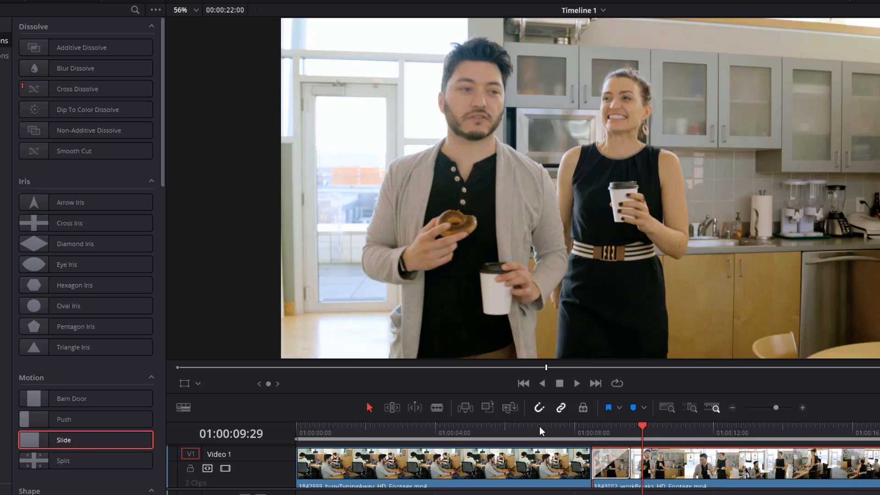
click(553, 431)
key(space)
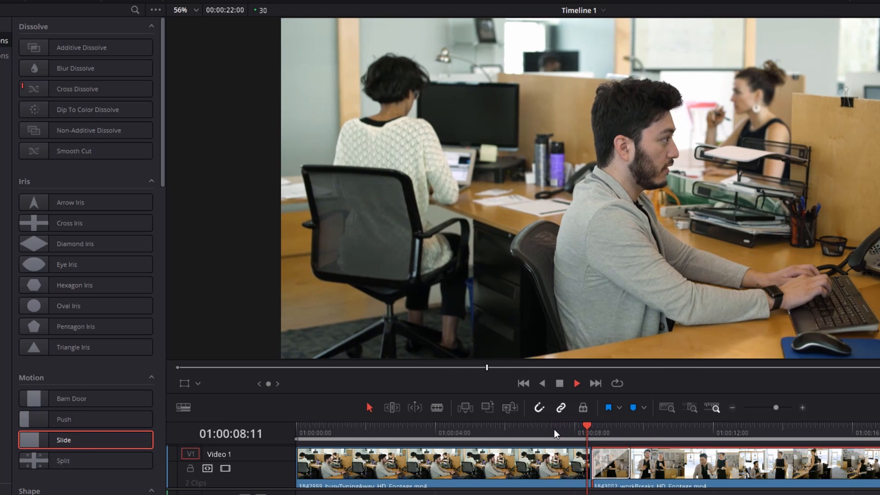
key(space)
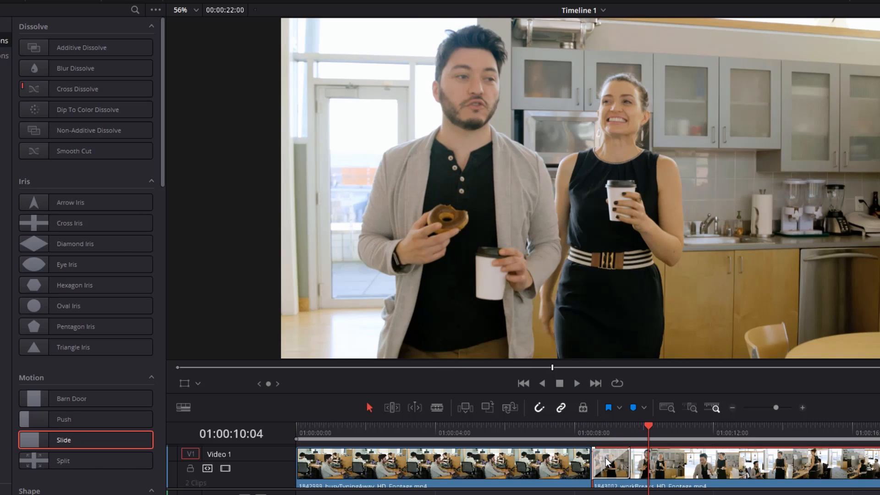
drag(648, 427, 564, 449)
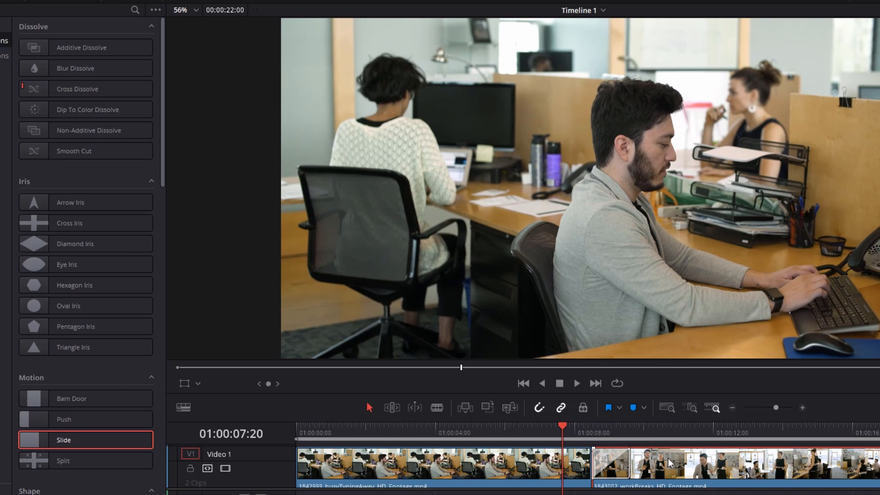
key(space)
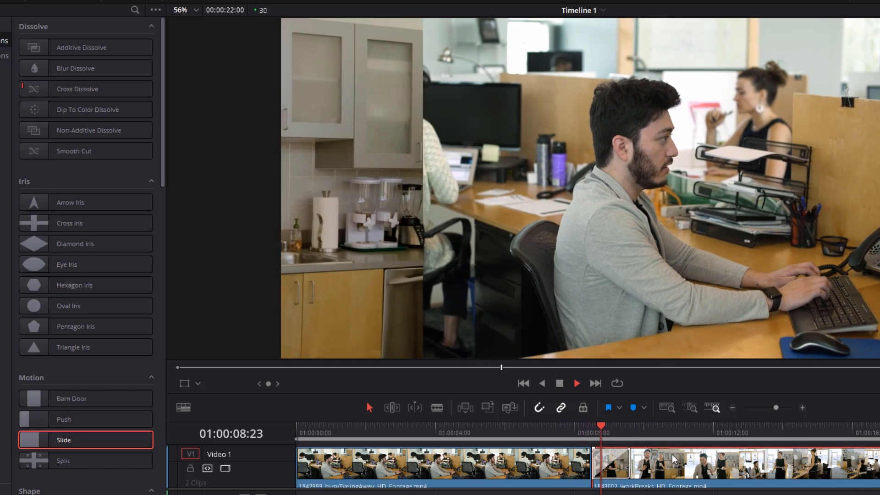
key(space)
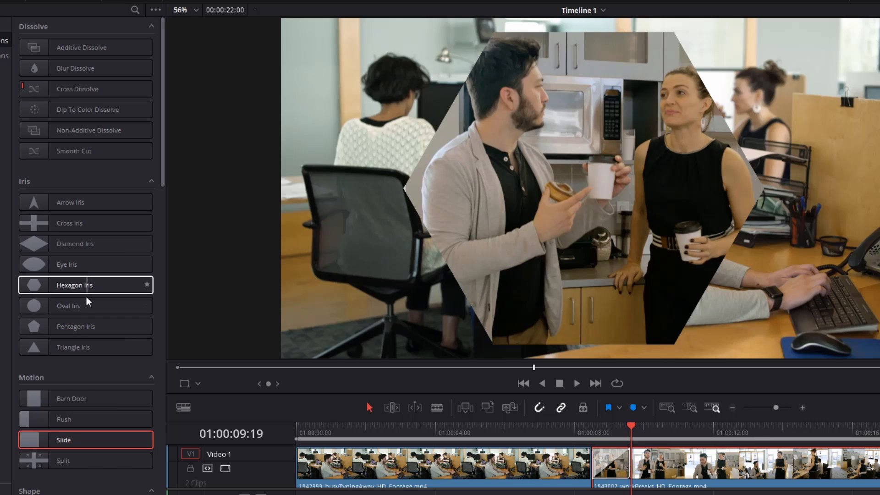
Replace the Slide transition between the two clips with Hexagon Iris and play through it
drag(87, 292, 596, 470)
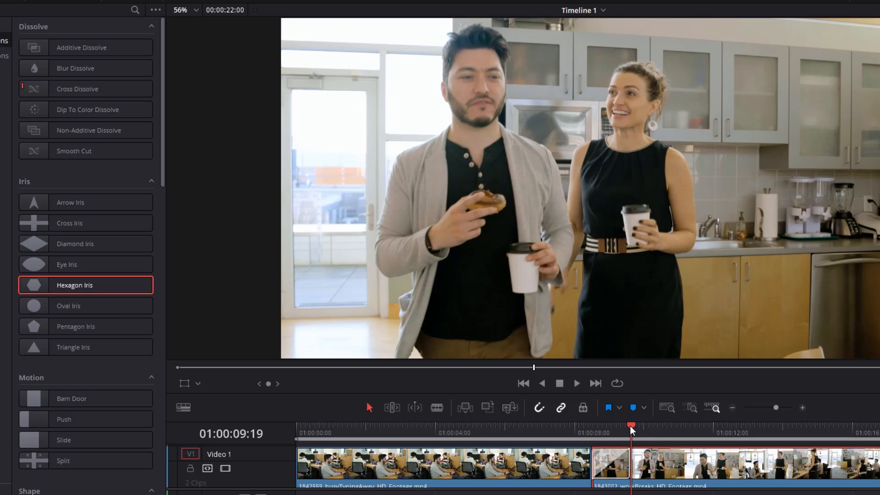
drag(631, 426, 558, 437)
key(space)
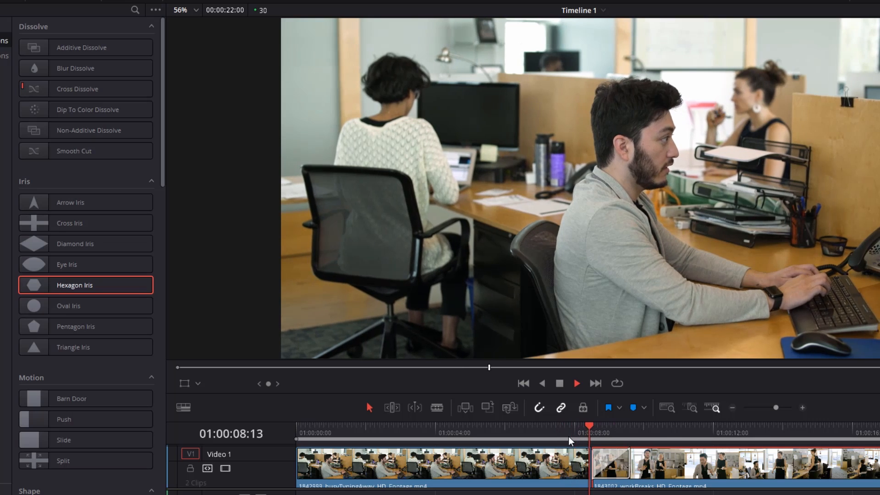
key(space)
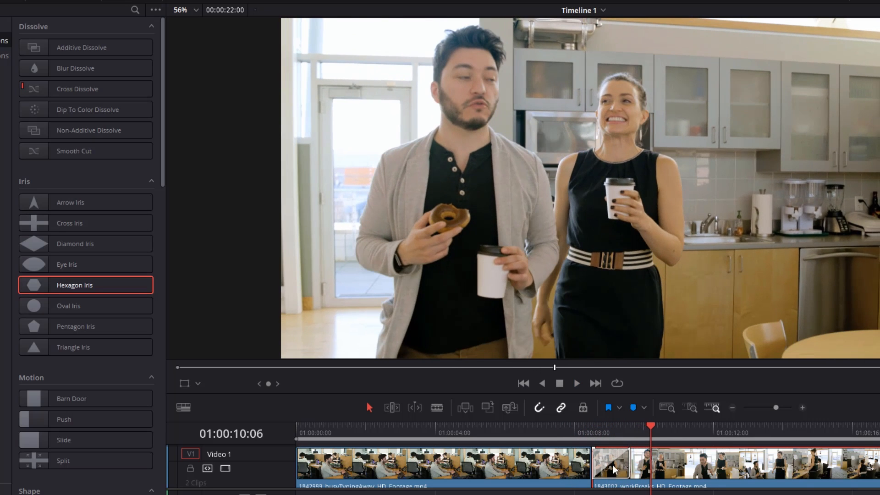